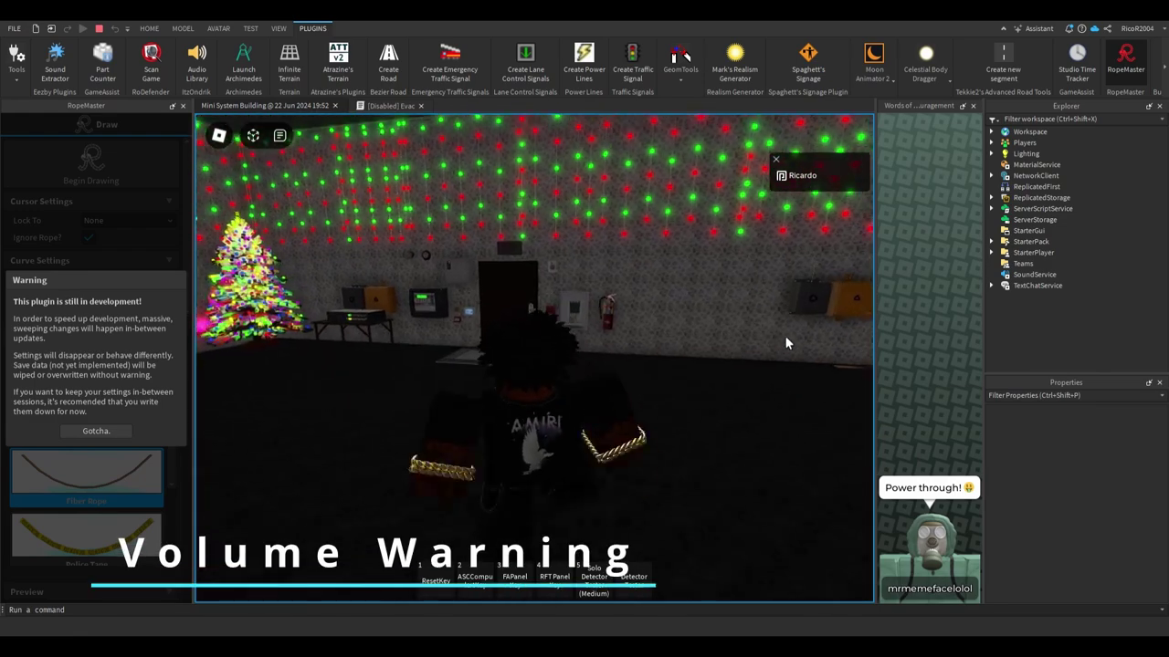
- In first person, walk up and pull the fire alarm station, then close it with the ResetKey
scroll(785, 342, "up", 5)
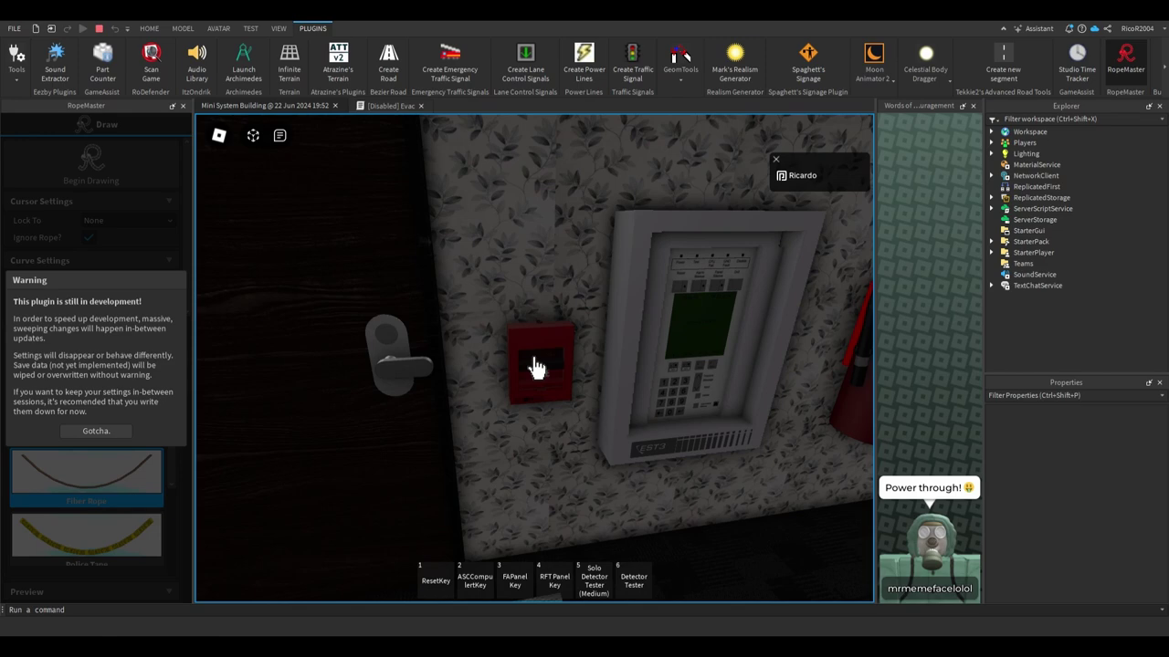
key("w")
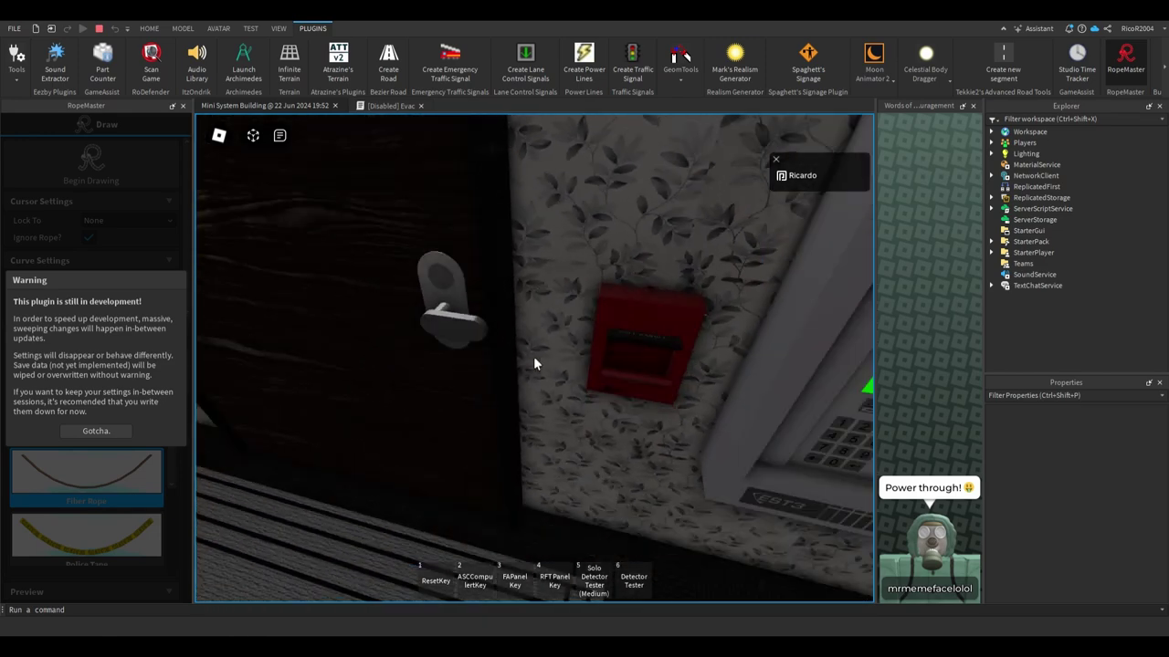
key("1")
left_click(535, 365)
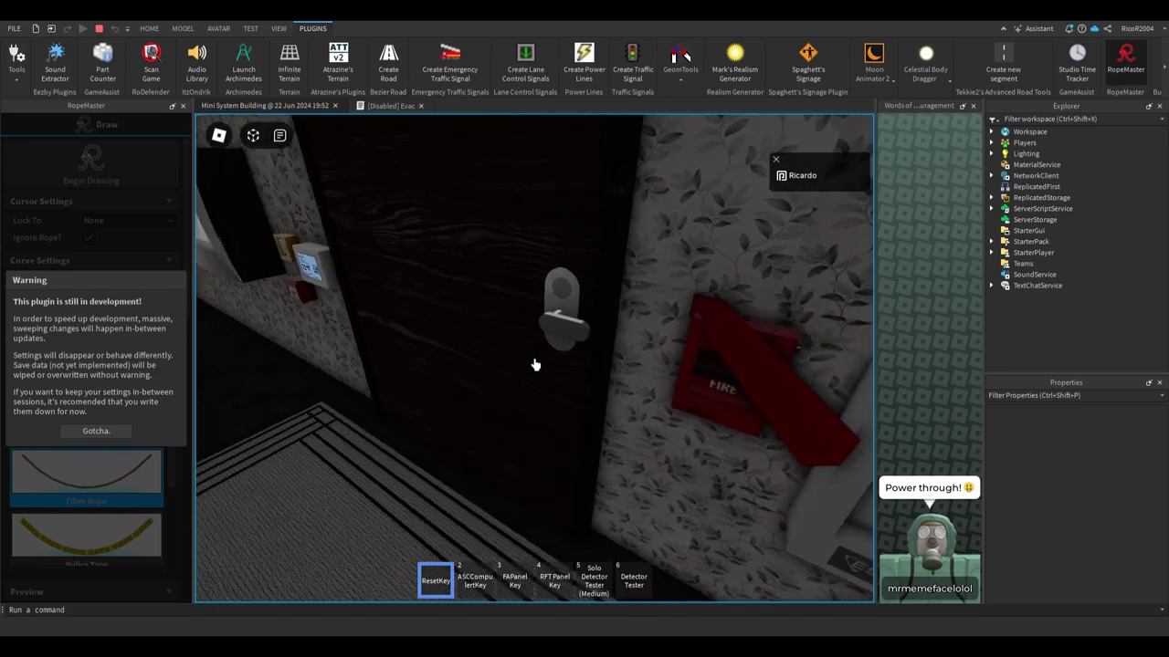
key("1")
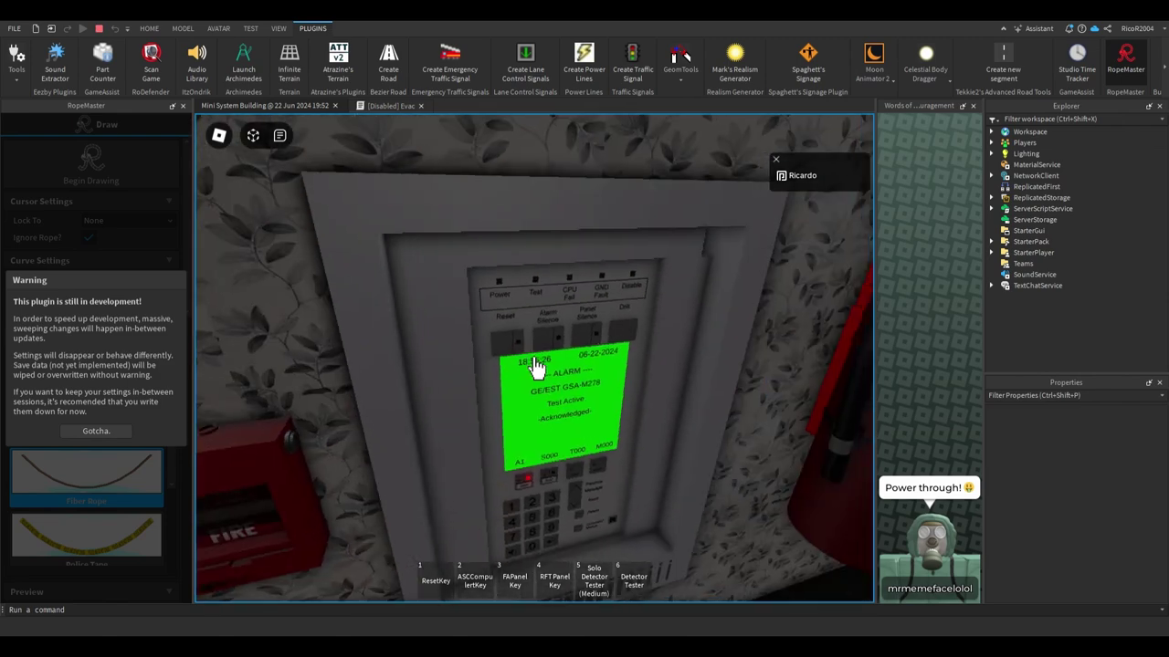
- Press Reset on the fire alarm panel to clear the alarm, then step back from it
left_click(536, 363)
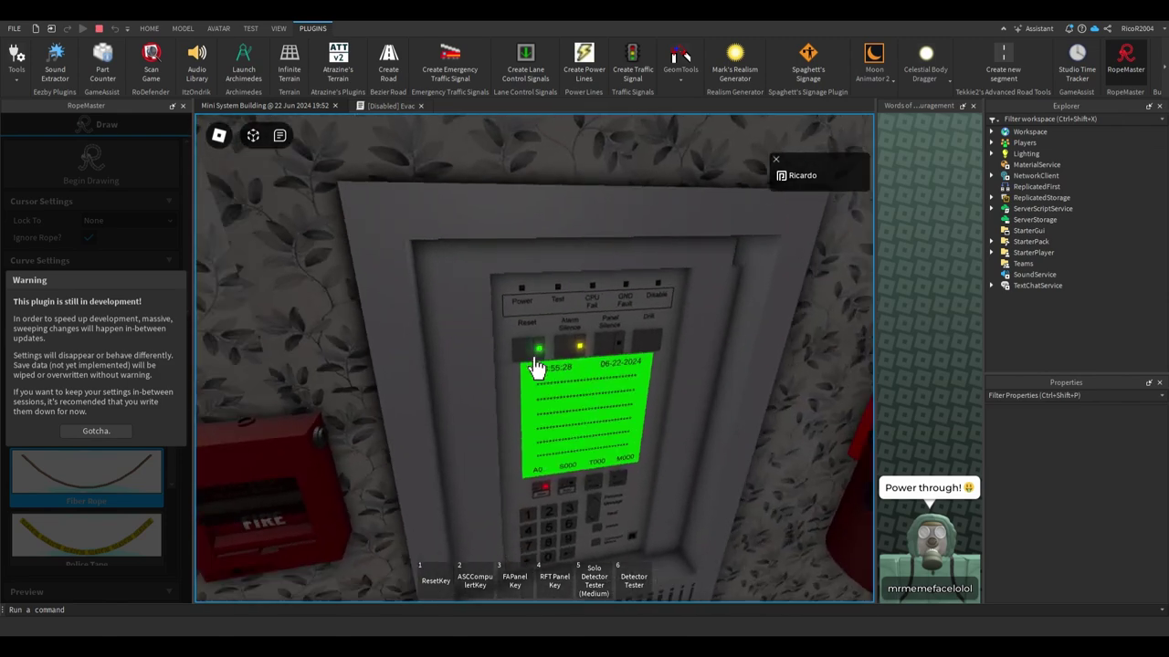
key("s")
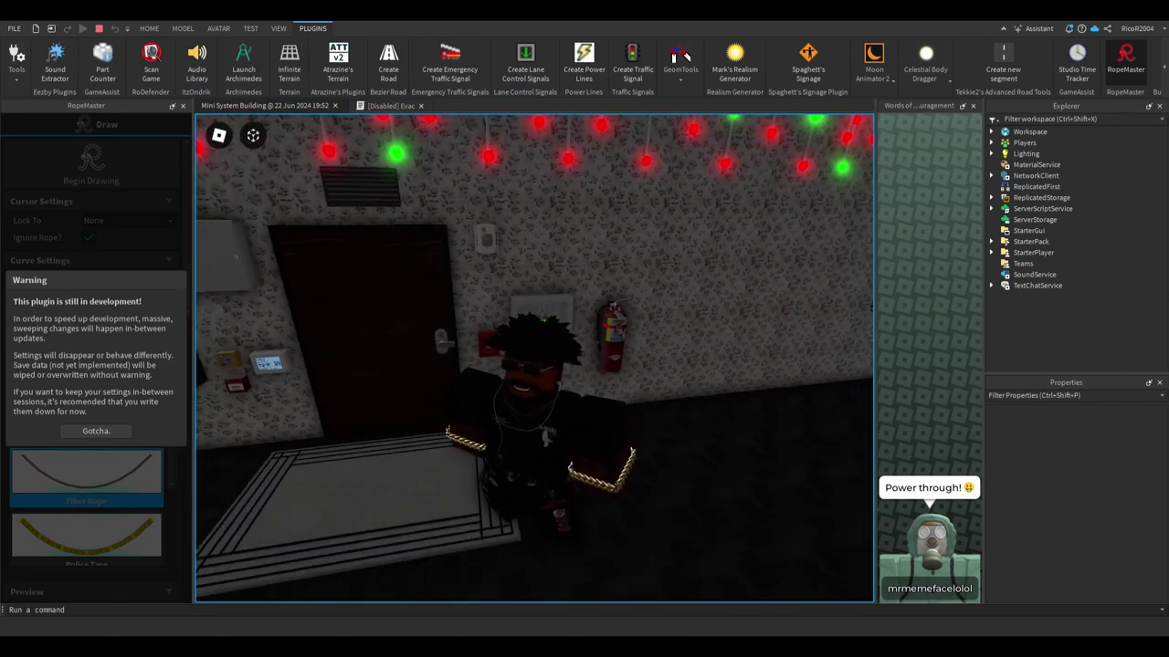
- Walk the character back toward the camera and sidestep left beside the wall-mounted fire extinguisher
key("s")
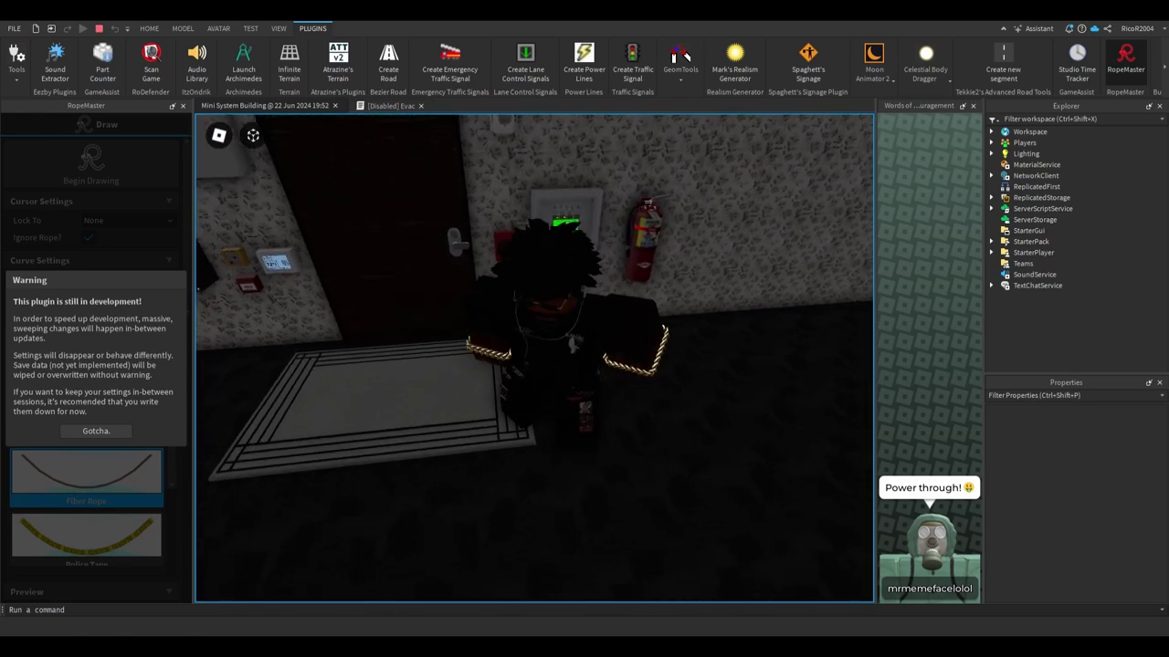
key("s")
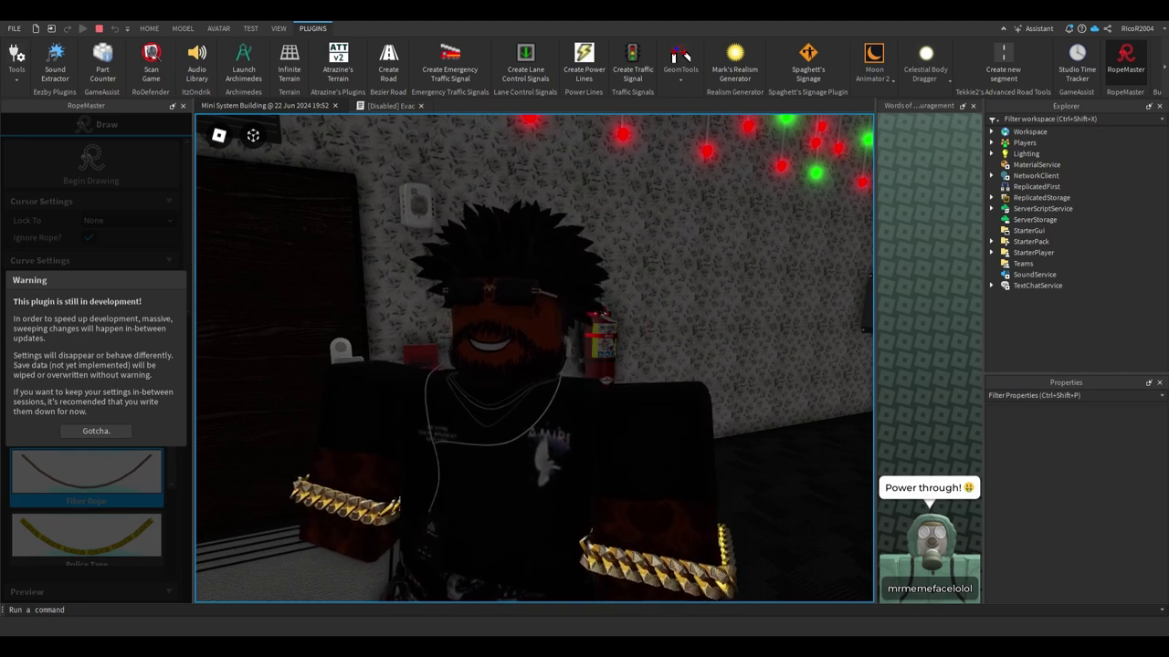
key("a")
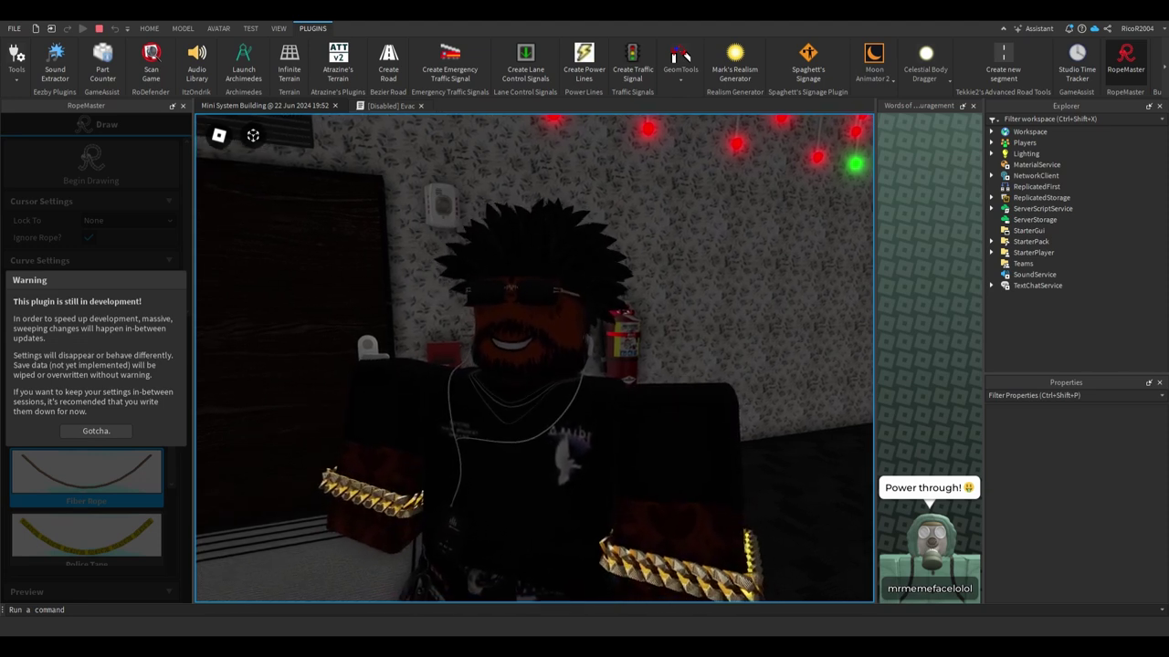